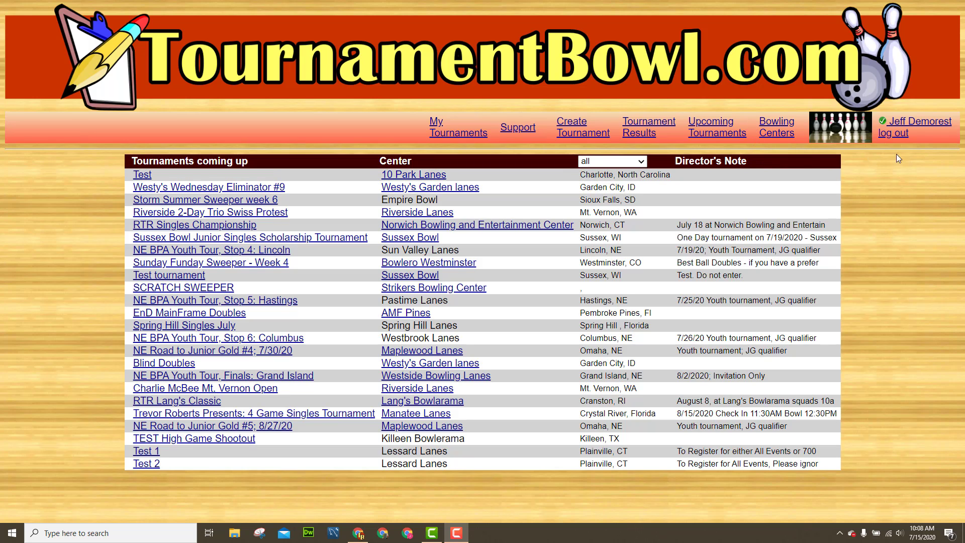
Start a new tournament at its name and director step and name it Demonstration Sweeper
{"action": "left_click", "coordinate": [576, 140]}
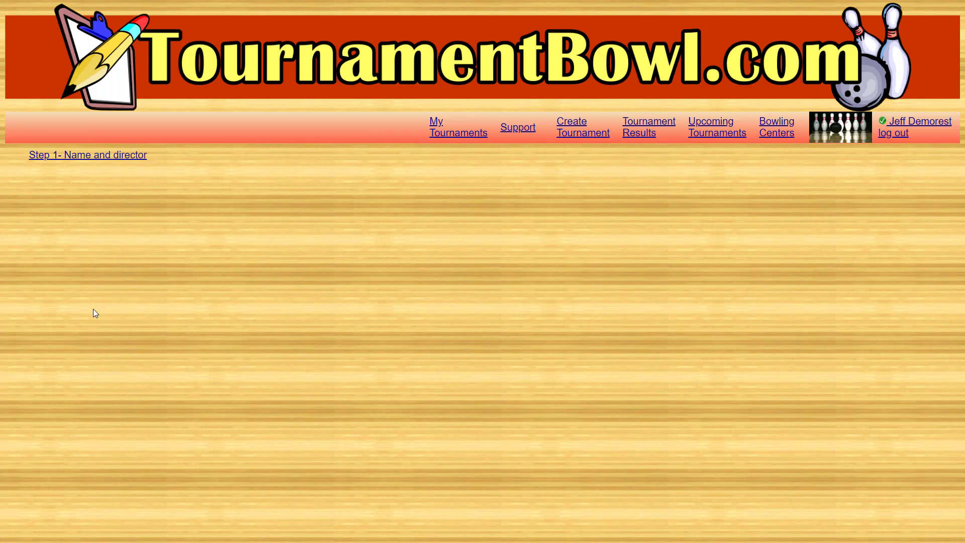
{"action": "left_click", "coordinate": [93, 161]}
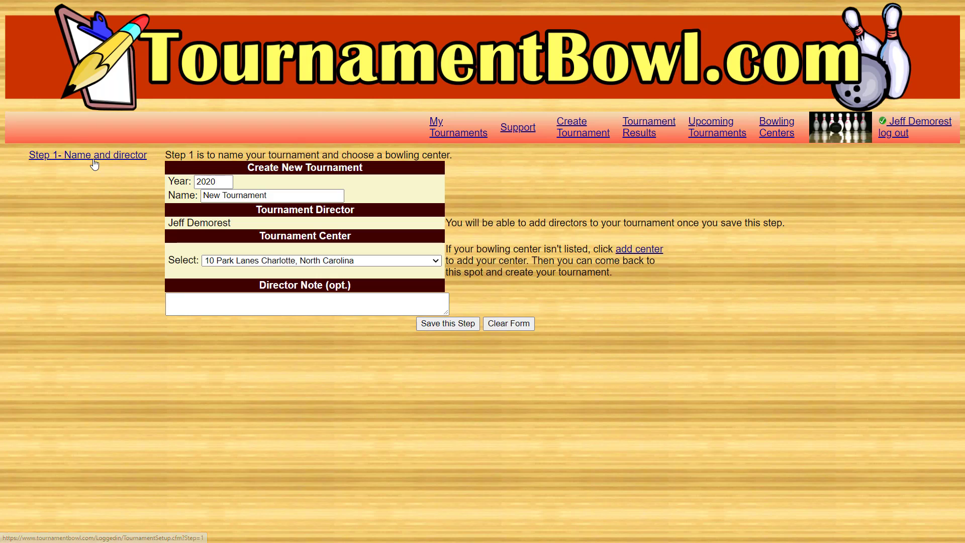
{"action": "left_click_drag", "start_coordinate": [272, 199], "coordinate": [203, 197]}
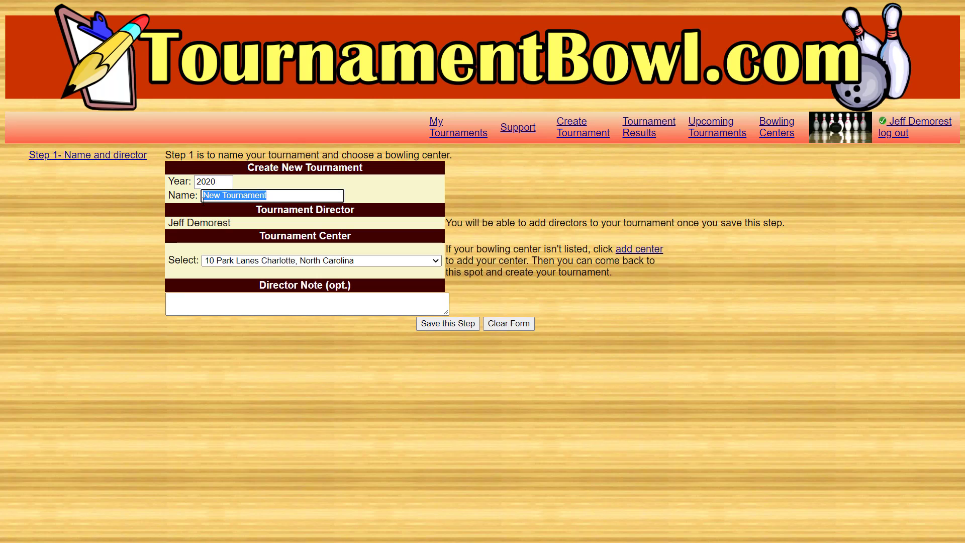
{"action": "type", "text": "Demons"}
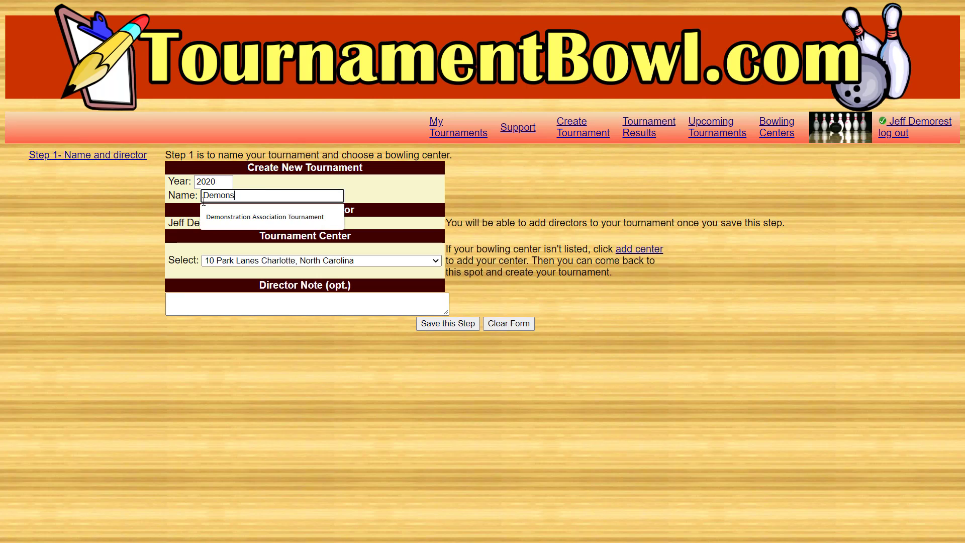
{"action": "type", "text": "tration"}
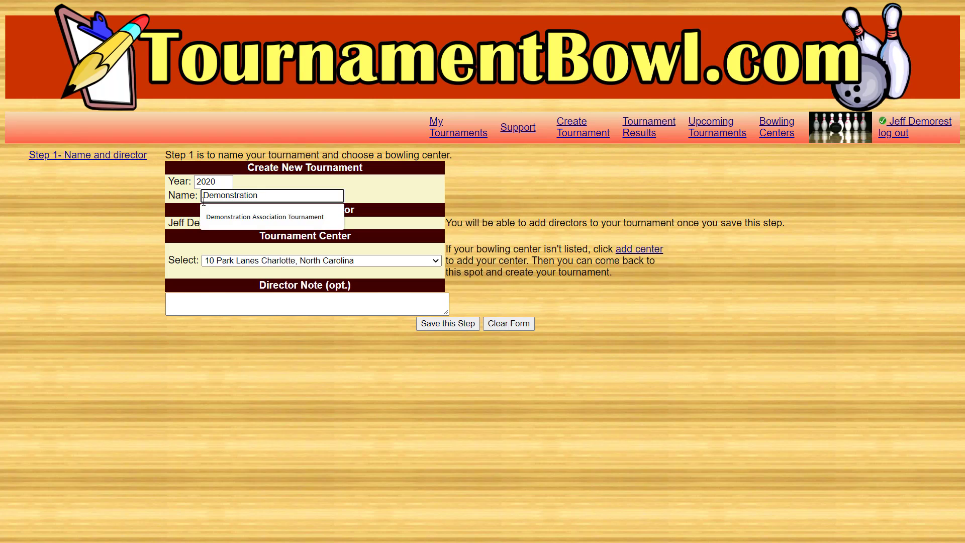
{"action": "type", "text": " Sweeper"}
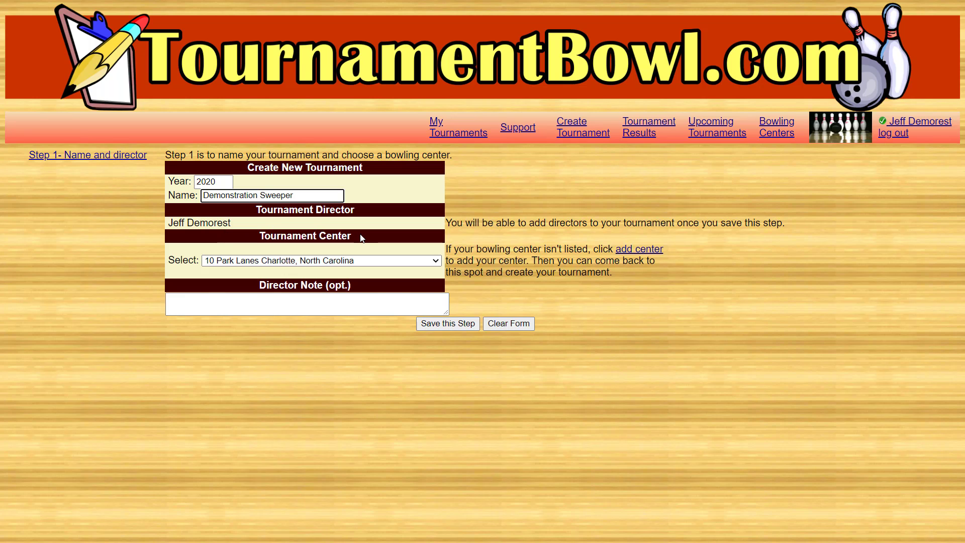
Choose 20th Century Bowl Bellingham, WA as the tournament center
{"action": "left_click", "coordinate": [435, 262]}
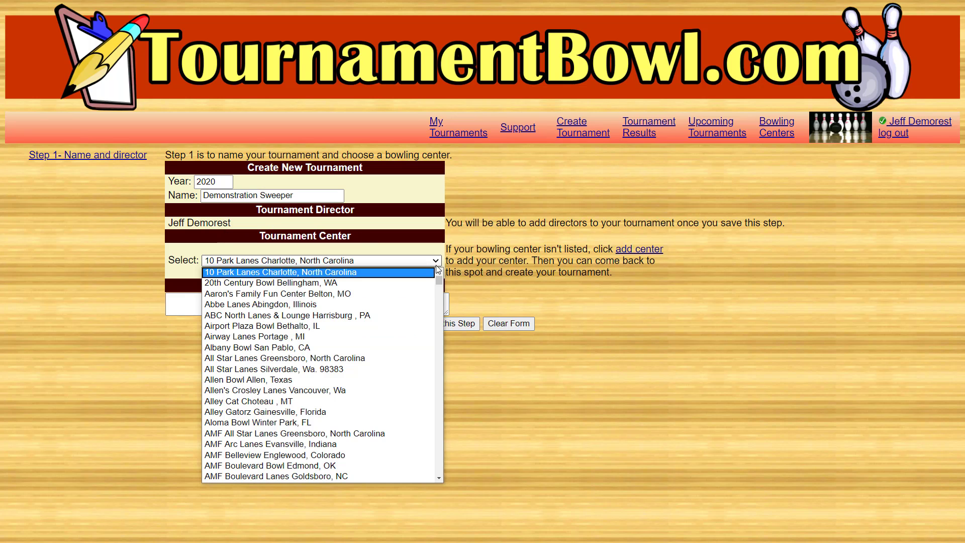
{"action": "scroll", "coordinate": [352, 375], "scroll_direction": "down", "scroll_amount": 10}
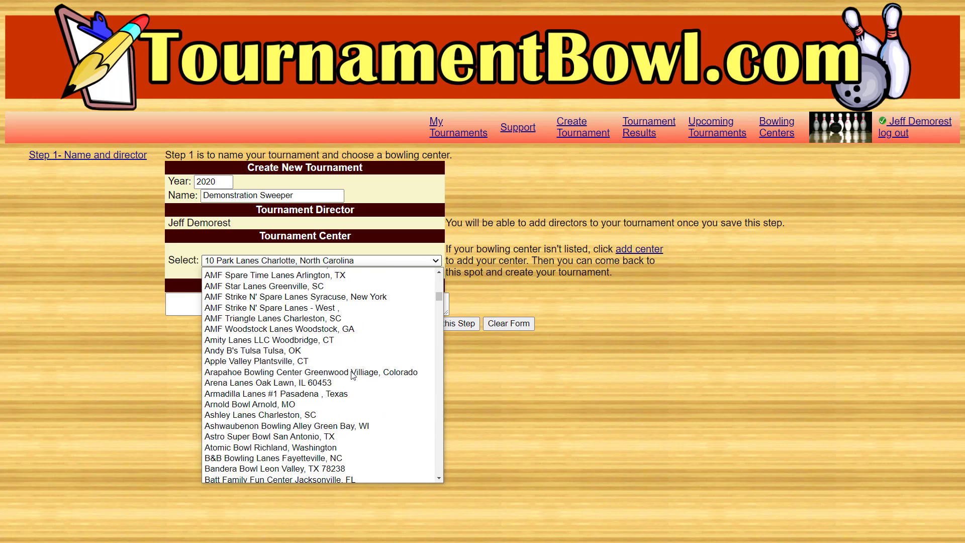
{"action": "scroll", "coordinate": [351, 374], "scroll_direction": "up", "scroll_amount": 10}
{"action": "left_click", "coordinate": [298, 285]}
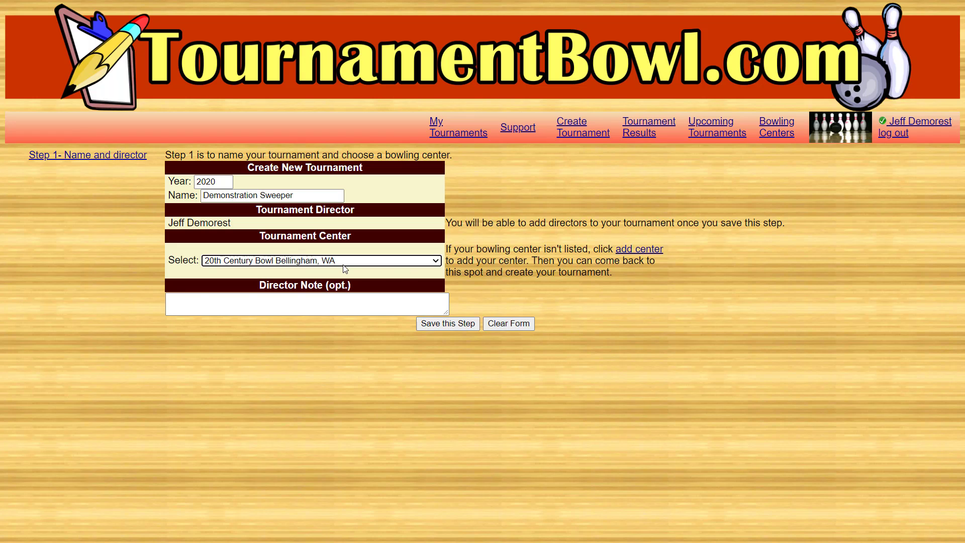
Add the director note "This is just a demonstration tournament." and save the name and director step
{"action": "left_click", "coordinate": [286, 302]}
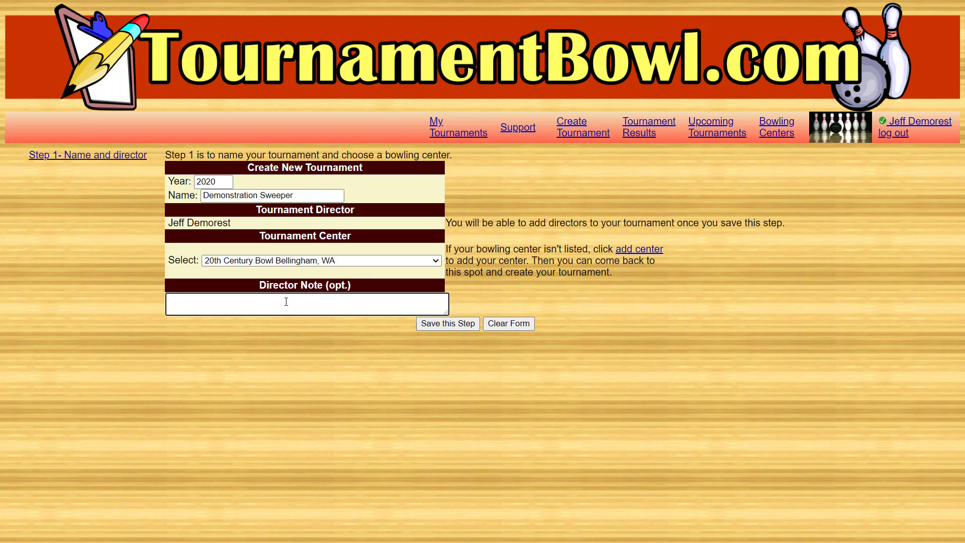
{"action": "type", "text": "This is just a demonstration tournament."}
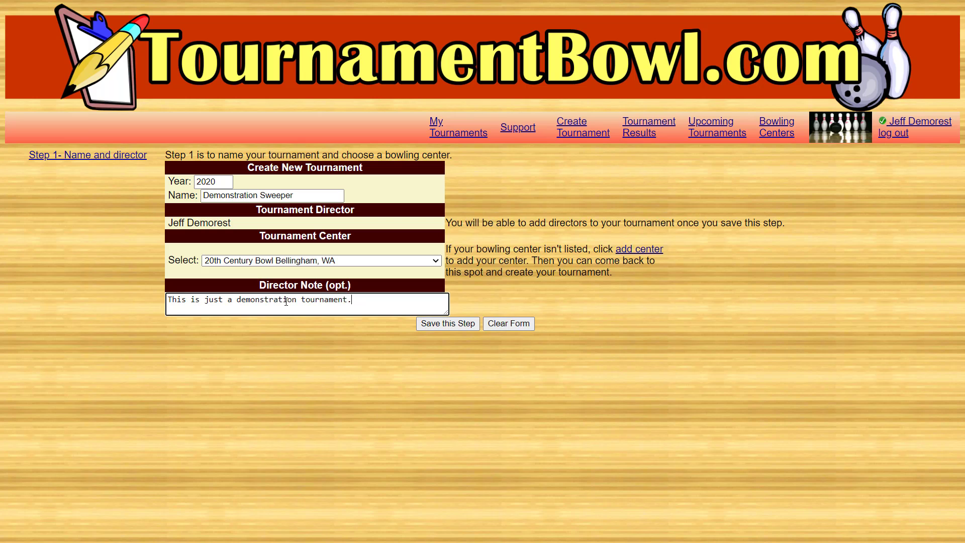
{"action": "left_click", "coordinate": [447, 324]}
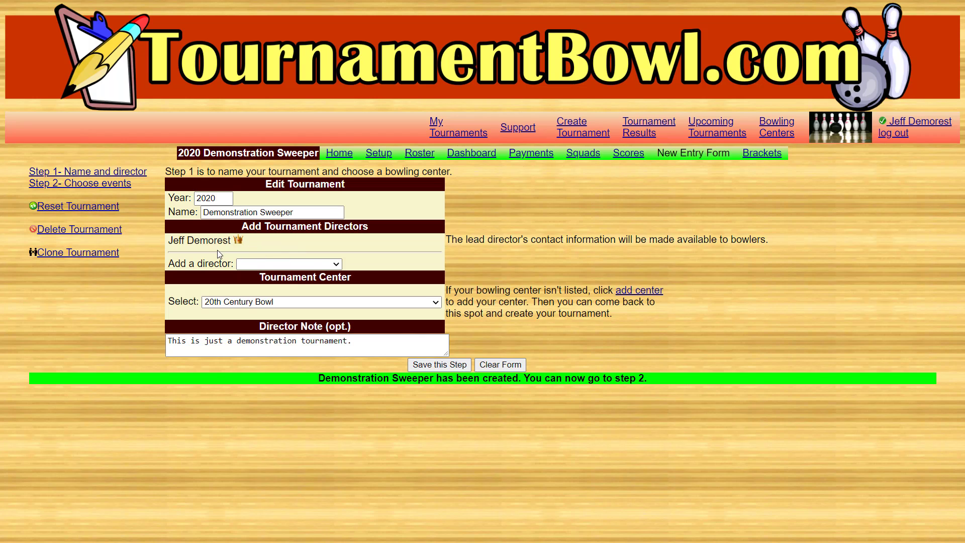
{"action": "left_click", "coordinate": [338, 265]}
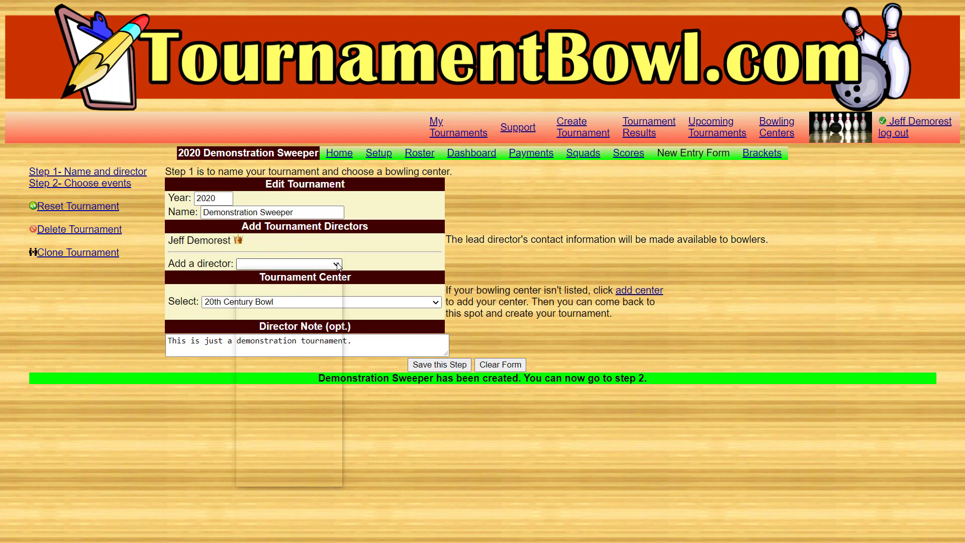
{"action": "left_click", "coordinate": [354, 249]}
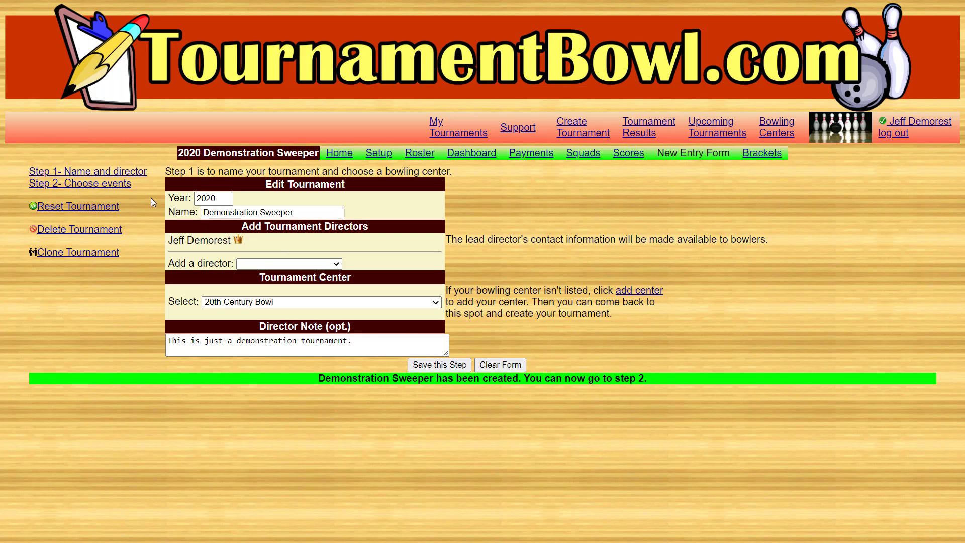
Start a new event in the Normal format with the full name The Main Event and the short name Sweeper
{"action": "left_click", "coordinate": [121, 184]}
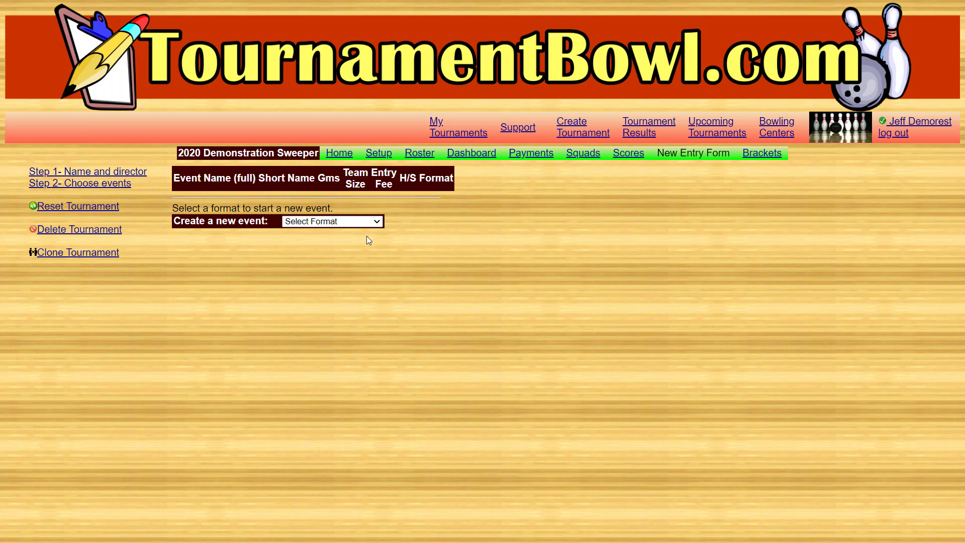
{"action": "left_click", "coordinate": [371, 226]}
{"action": "left_click", "coordinate": [330, 245]}
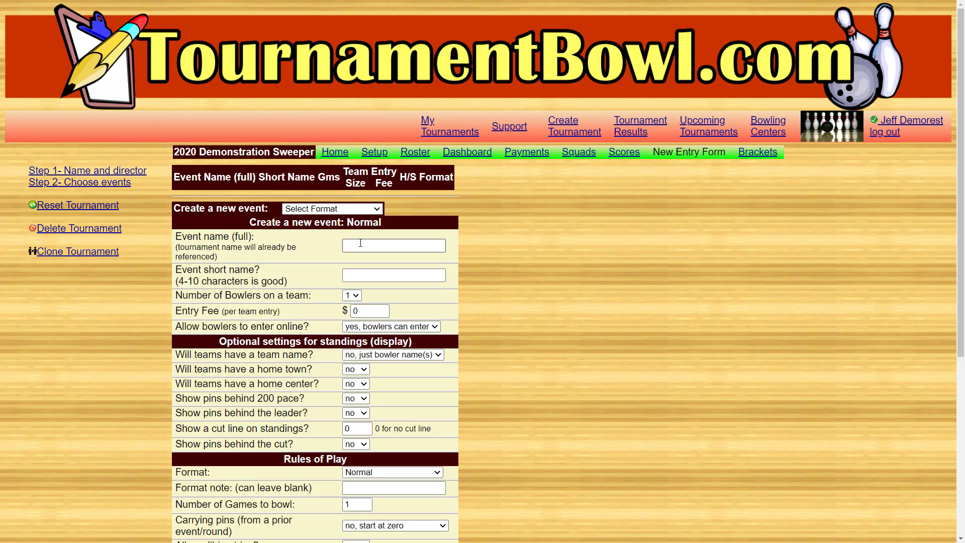
{"action": "left_click", "coordinate": [367, 247]}
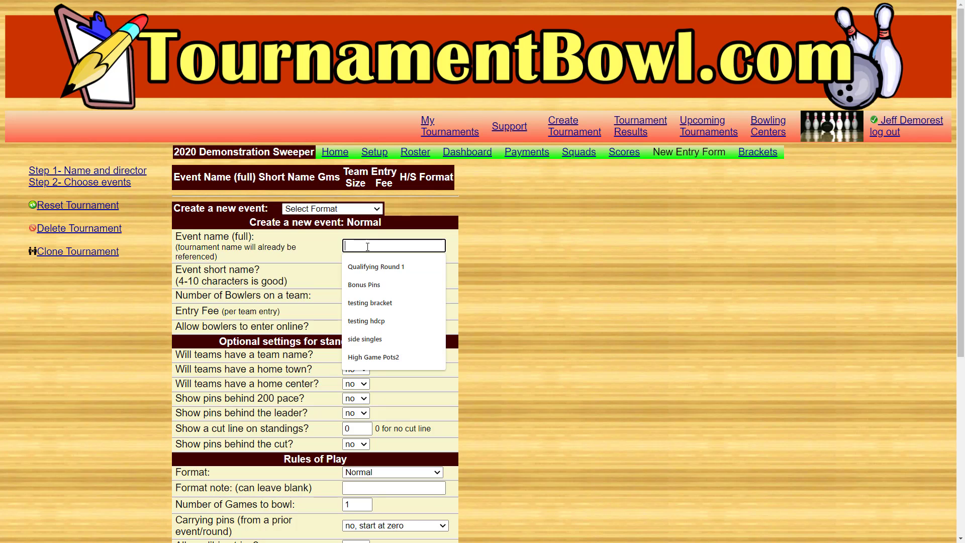
{"action": "type", "text": "The Main Event"}
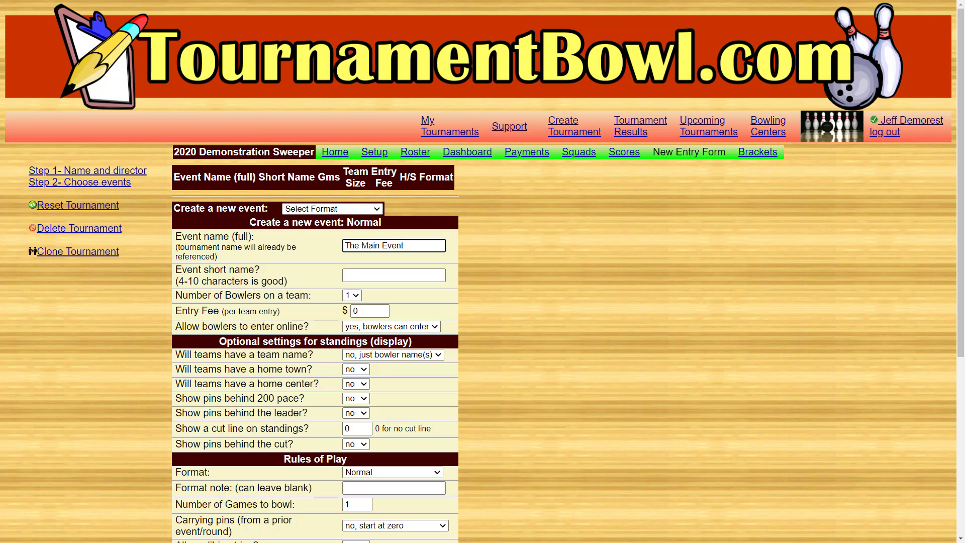
{"action": "left_click", "coordinate": [368, 275]}
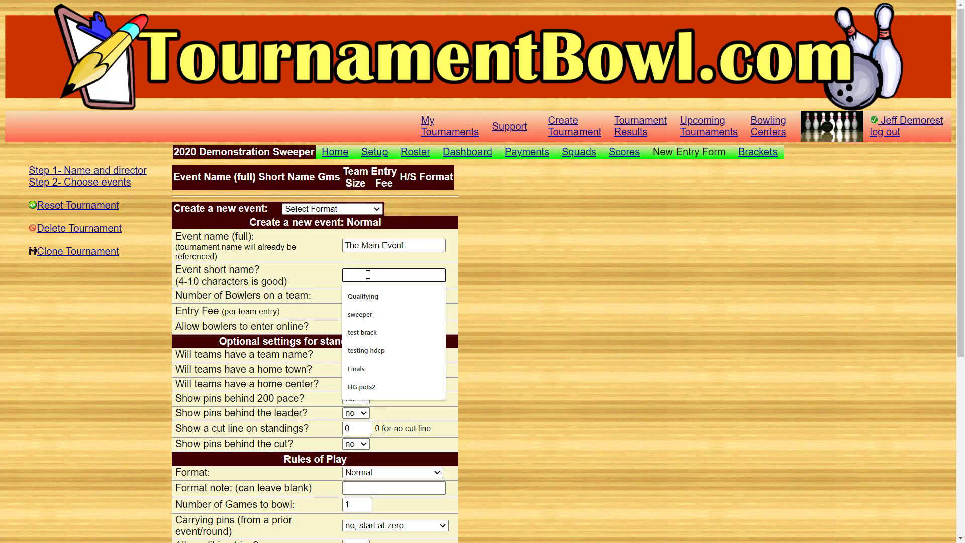
{"action": "type", "text": "Sweeper"}
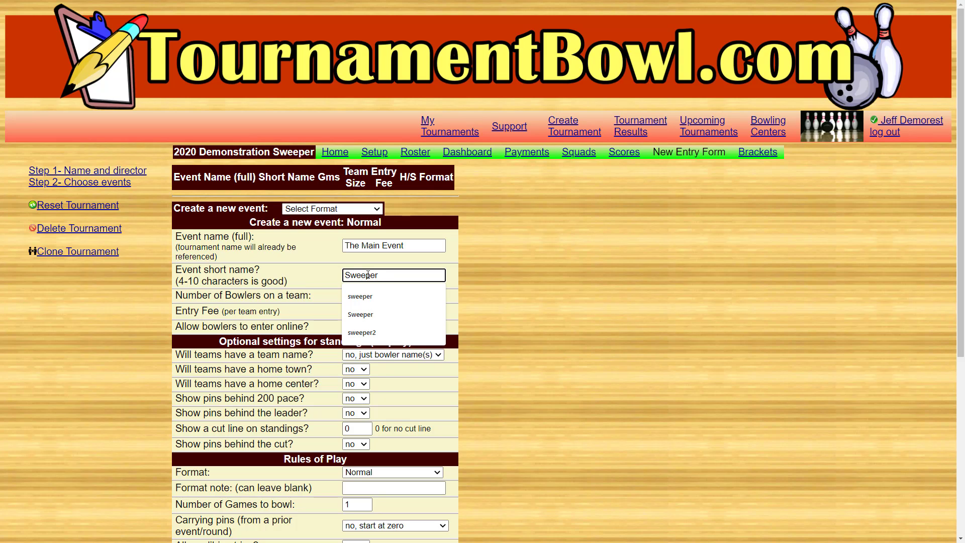
{"action": "left_click", "coordinate": [319, 275]}
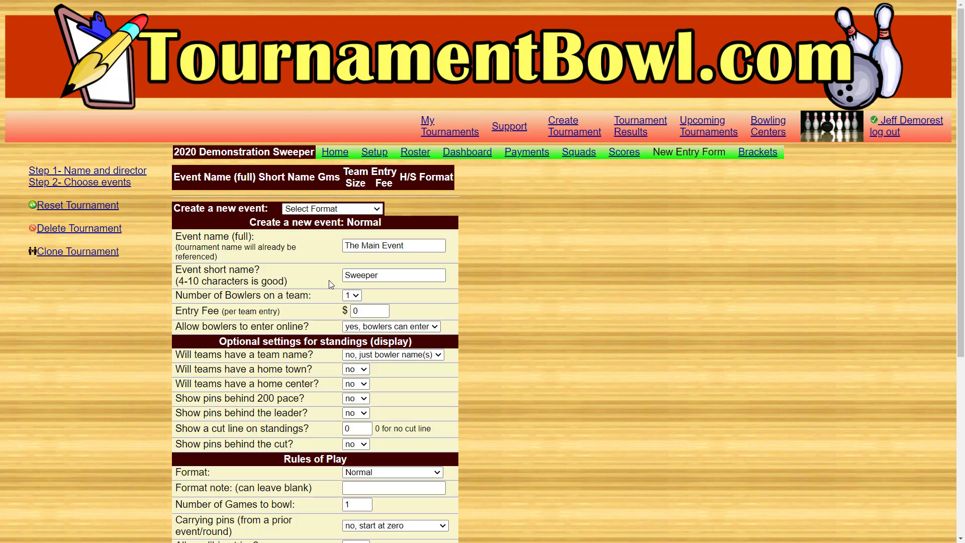
Set the event's entry fee per team to $10
{"action": "left_click", "coordinate": [364, 310]}
{"action": "left_click_drag", "start_coordinate": [363, 310], "coordinate": [354, 311]}
{"action": "type", "text": "10"}
Keep the Normal format in the rules of play and set the number of games to bowl to 5
{"action": "scroll", "coordinate": [296, 364], "scroll_direction": "down", "scroll_amount": 1}
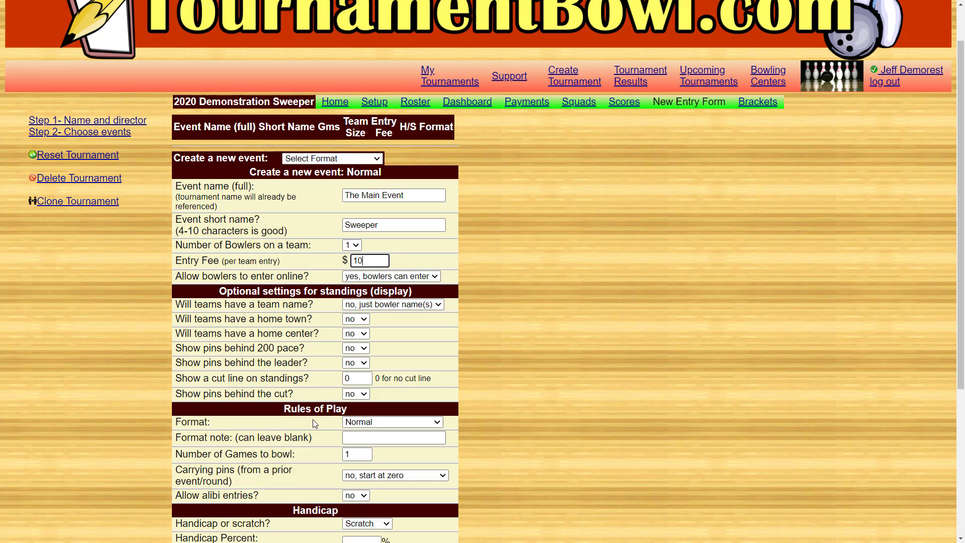
{"action": "scroll", "coordinate": [316, 408], "scroll_direction": "down", "scroll_amount": 3}
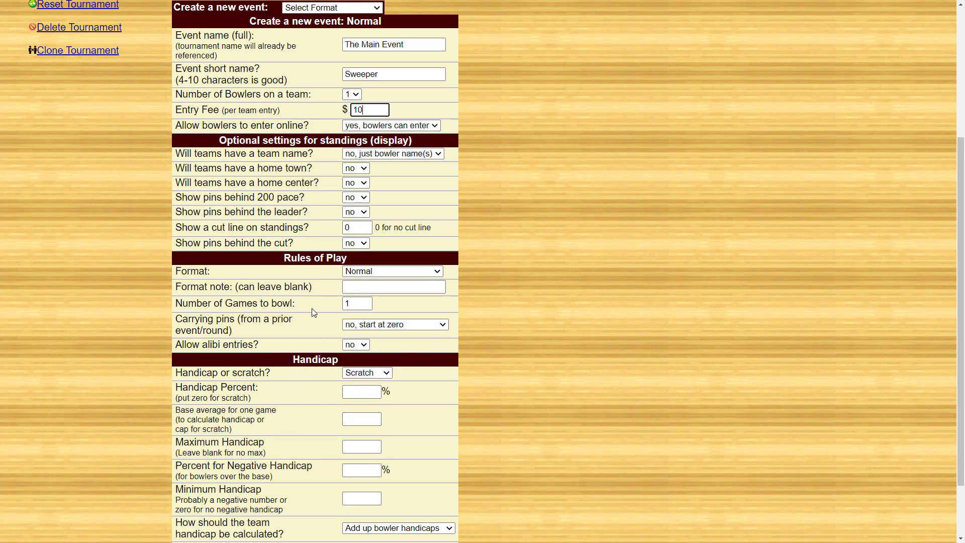
{"action": "left_click", "coordinate": [370, 277]}
{"action": "left_click", "coordinate": [336, 269]}
{"action": "left_click", "coordinate": [347, 303]}
{"action": "double_click", "coordinate": [346, 304]}
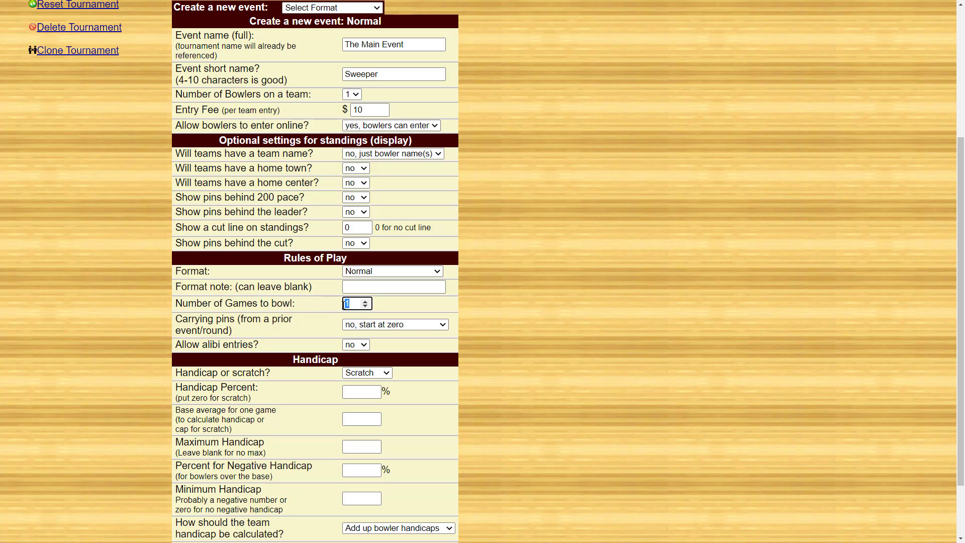
{"action": "type", "text": "5"}
Make the event a Handicap event with a handicap percent of 90 and a base average of 230
{"action": "scroll", "coordinate": [304, 347], "scroll_direction": "down", "scroll_amount": 2}
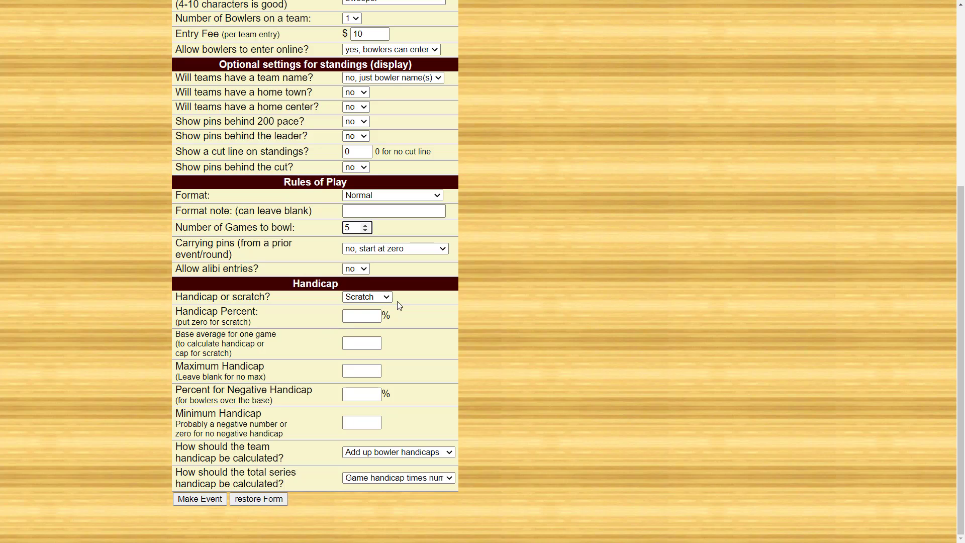
{"action": "left_click", "coordinate": [375, 300]}
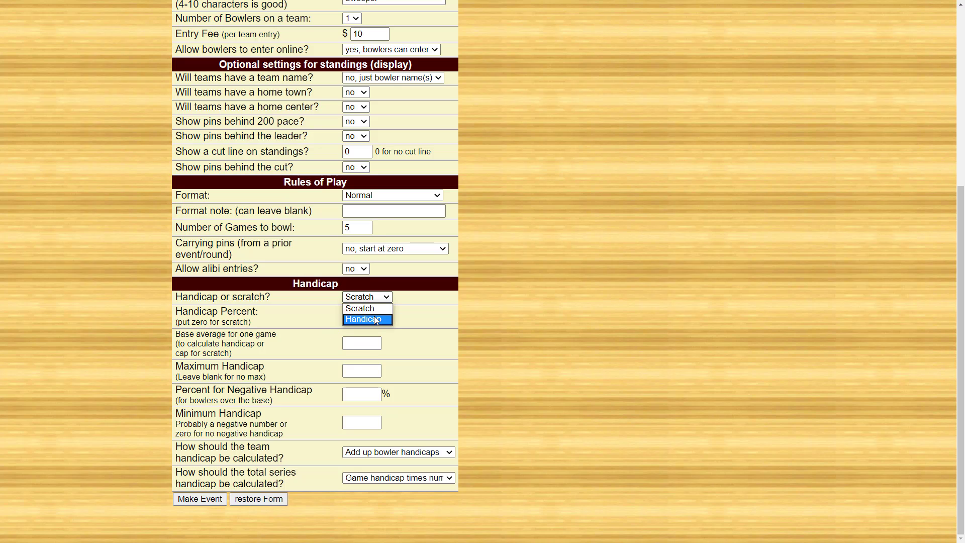
{"action": "left_click", "coordinate": [375, 319]}
{"action": "left_click", "coordinate": [374, 316]}
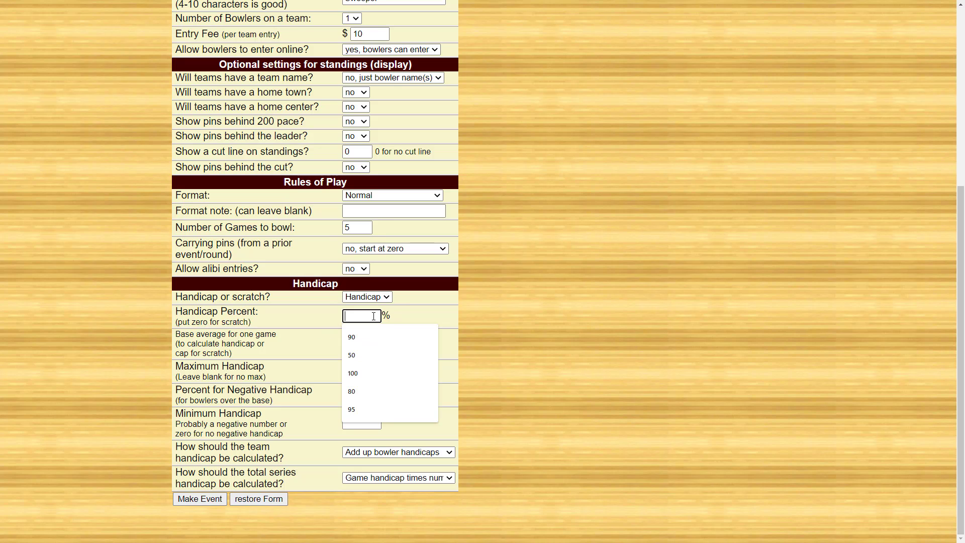
{"action": "type", "text": "90"}
{"action": "key", "text": "Tab"}
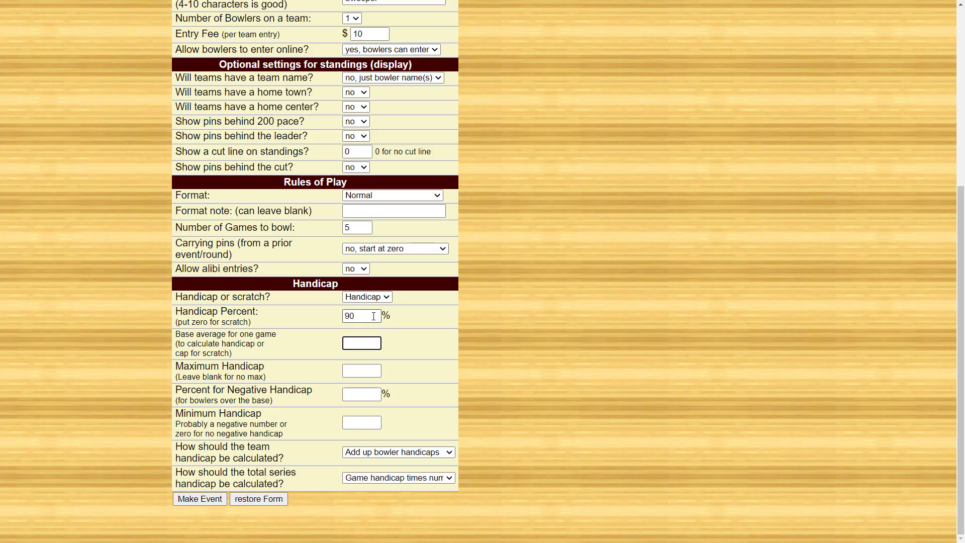
{"action": "type", "text": "230"}
{"action": "left_click", "coordinate": [340, 375]}
{"action": "left_click", "coordinate": [346, 373]}
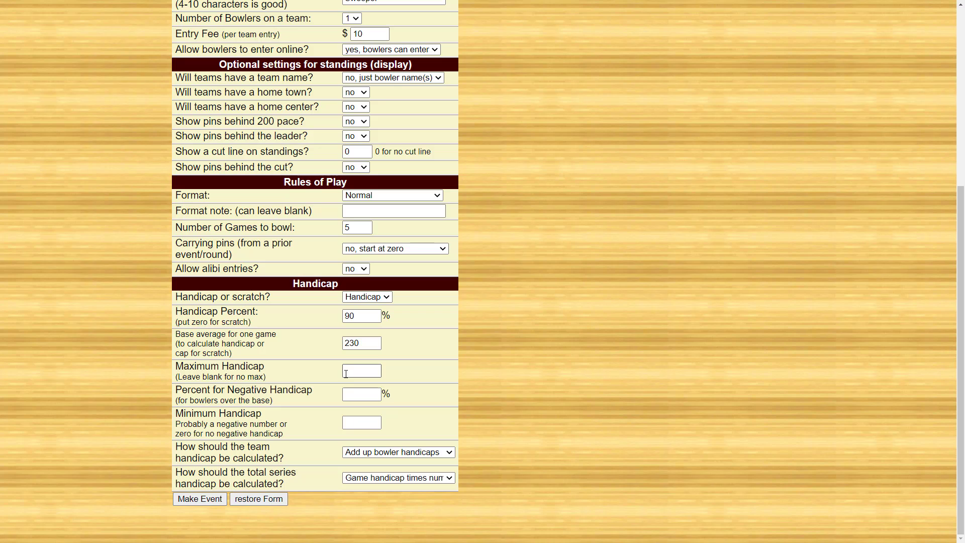
{"action": "left_click", "coordinate": [347, 423]}
{"action": "left_click", "coordinate": [347, 423]}
{"action": "left_click", "coordinate": [327, 427]}
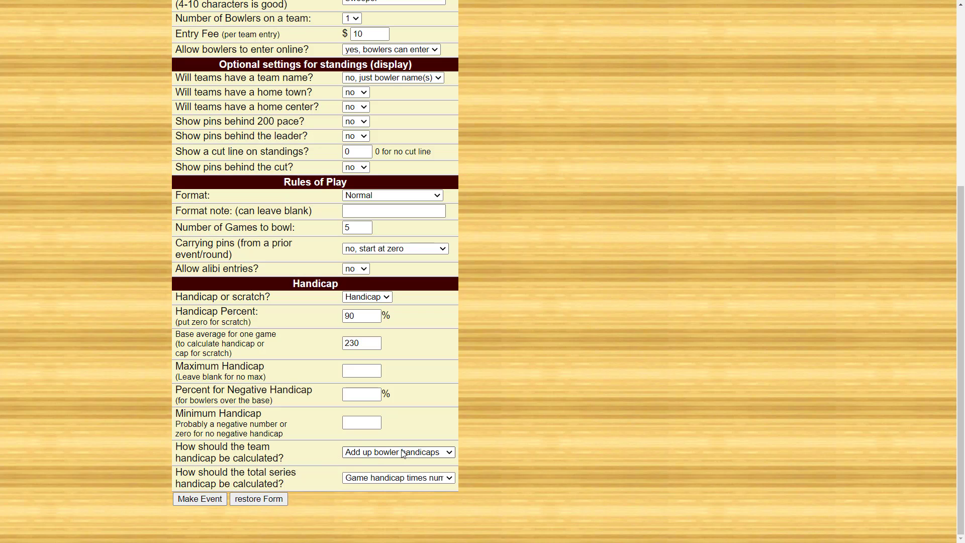
Set the team handicap calculation to Add up bowler handicaps and create the event
{"action": "left_click", "coordinate": [451, 455]}
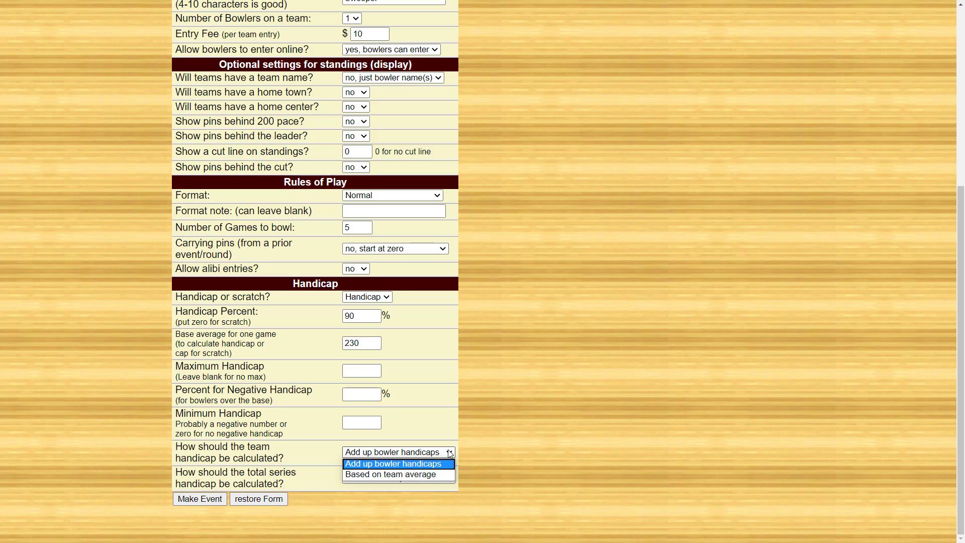
{"action": "left_click", "coordinate": [444, 463]}
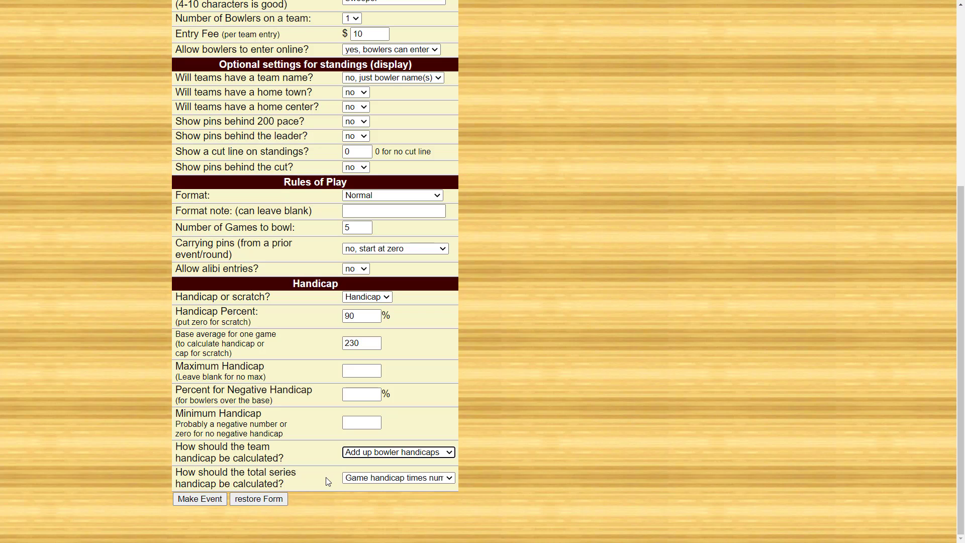
{"action": "left_click", "coordinate": [219, 501]}
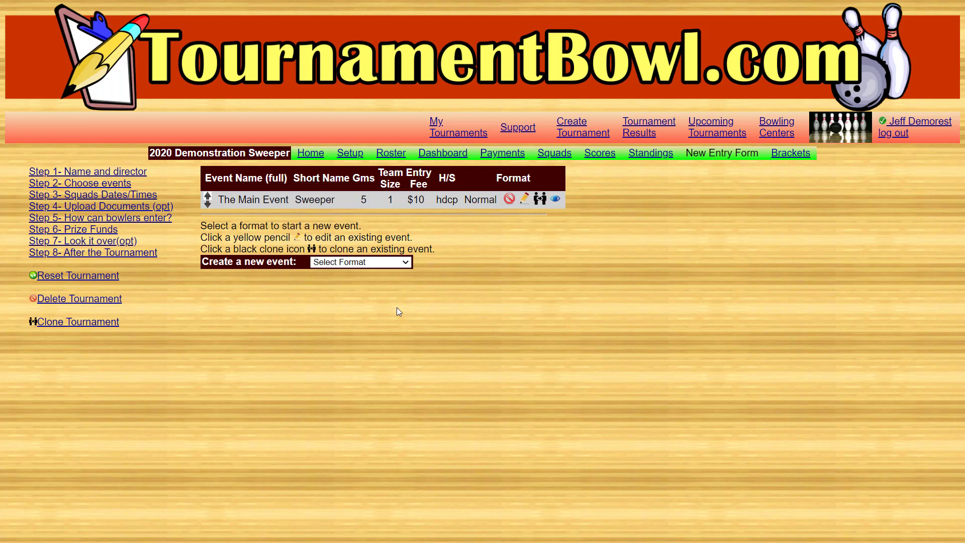
In the squad dates and times setup, fill in a squad for 7/16/2020 at 7:00pm
{"action": "left_click", "coordinate": [94, 198]}
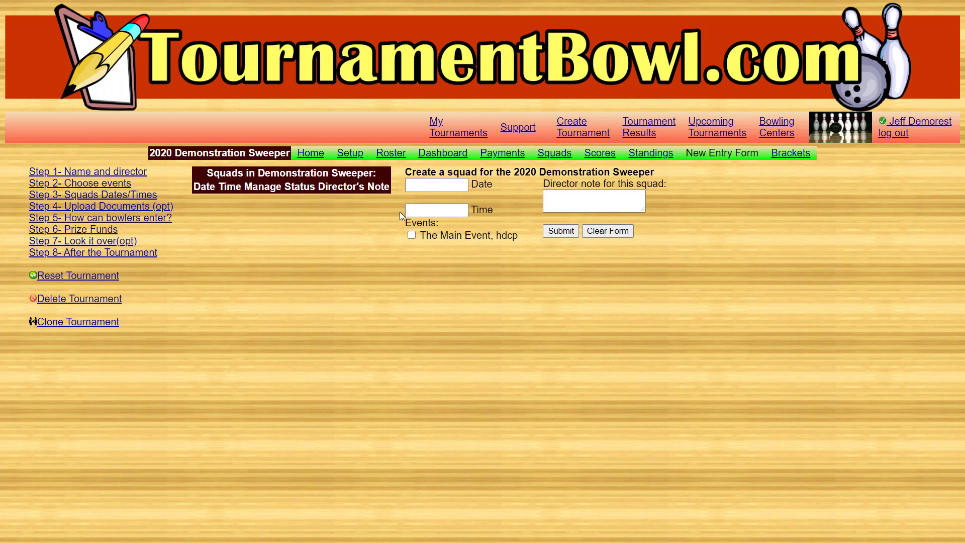
{"action": "left_click", "coordinate": [413, 186]}
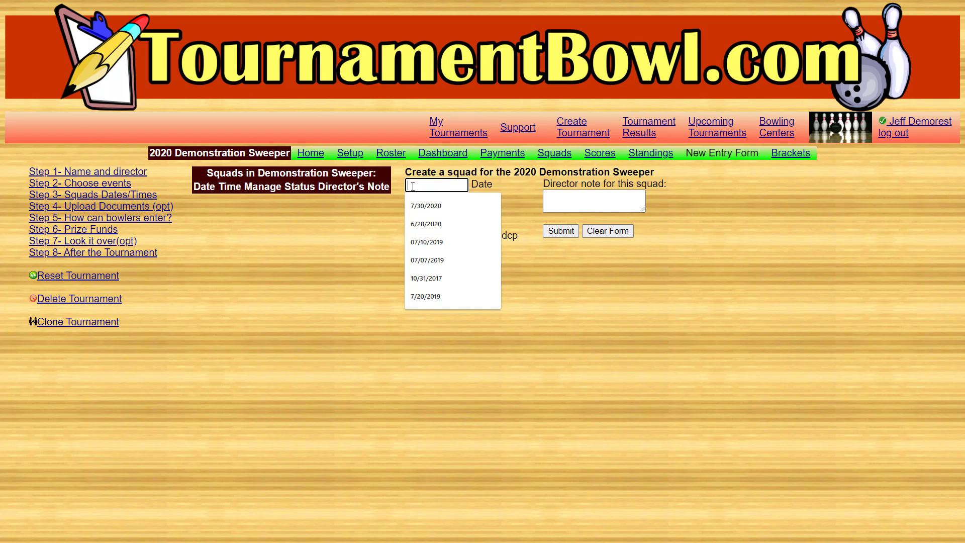
{"action": "type", "text": "7"}
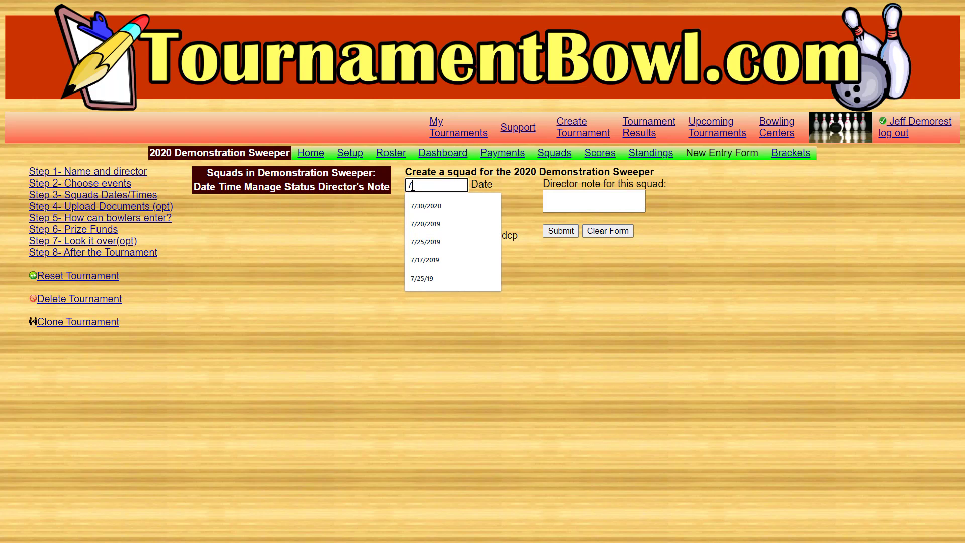
{"action": "type", "text": "/16"}
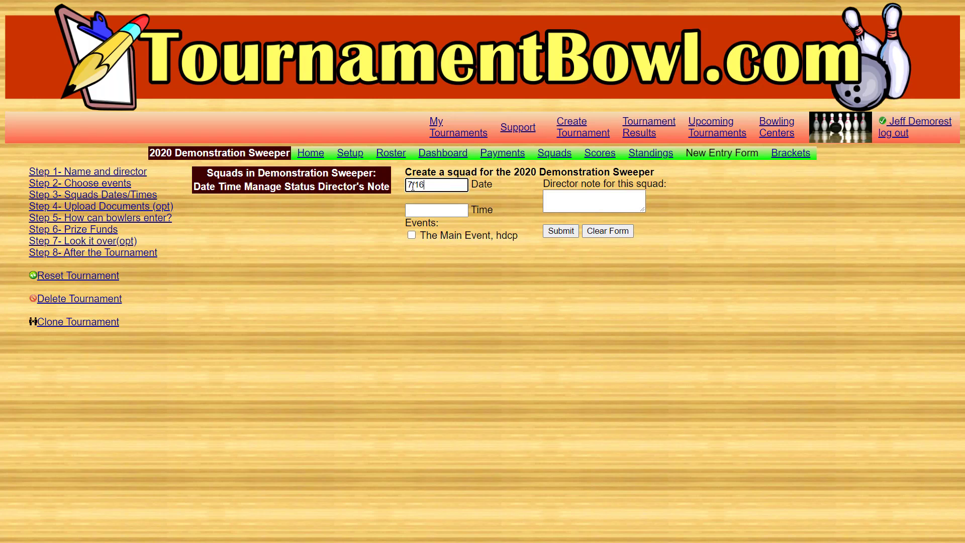
{"action": "type", "text": "/2020"}
{"action": "left_click", "coordinate": [433, 211]}
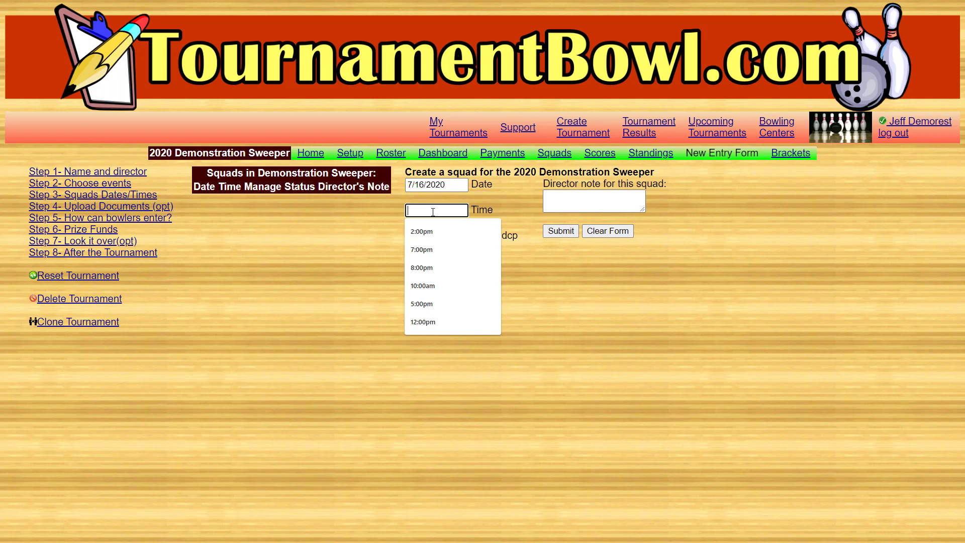
{"action": "type", "text": "7"}
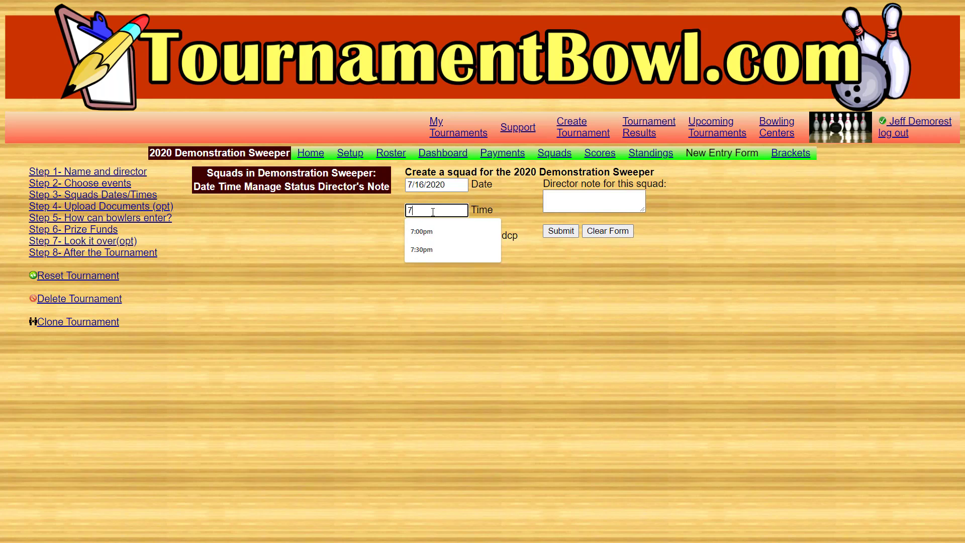
{"action": "type", "text": ":00pm"}
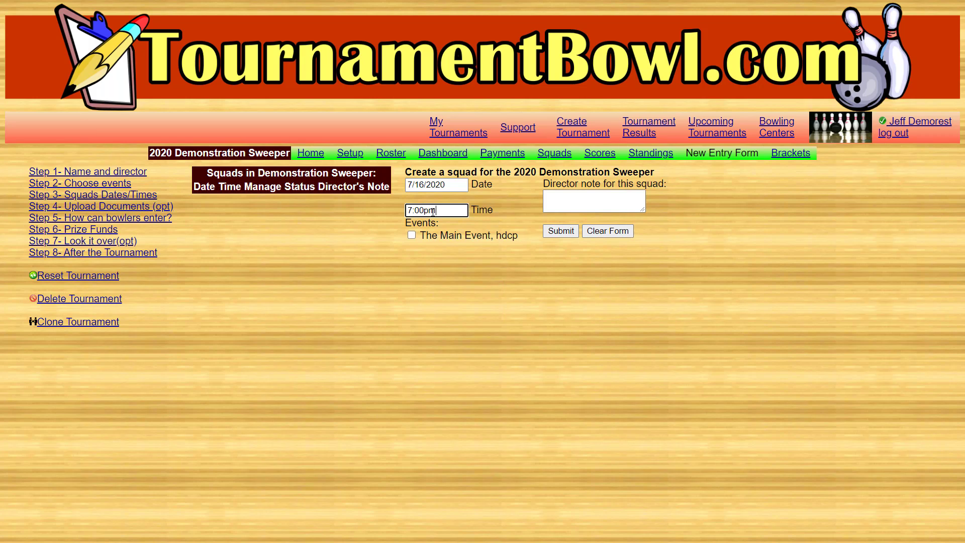
Include The Main Event in the squad, add the director note "Please check in 30 minutes prior." and submit the squad
{"action": "left_click", "coordinate": [411, 235]}
{"action": "left_click", "coordinate": [559, 197]}
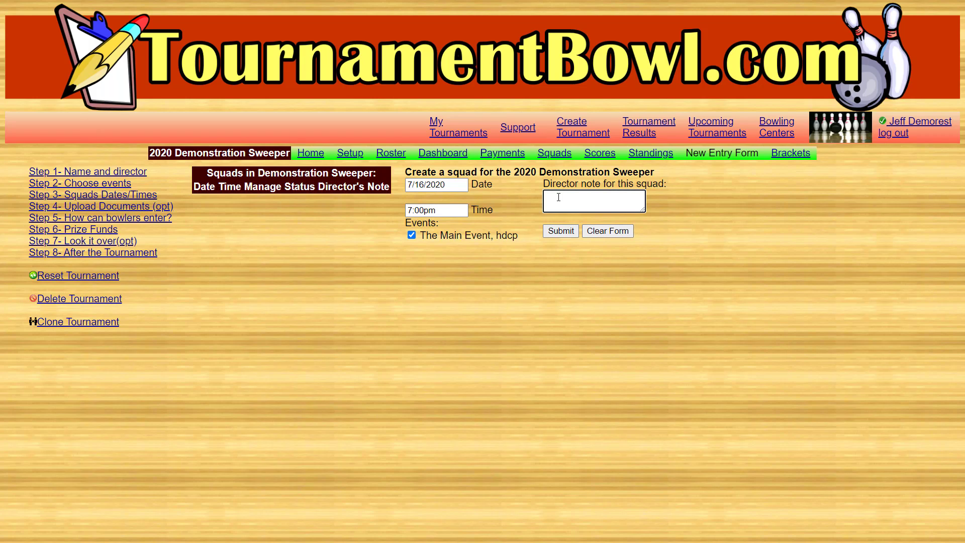
{"action": "type", "text": "Please check in 30 minutes prior."}
{"action": "left_click", "coordinate": [560, 232]}
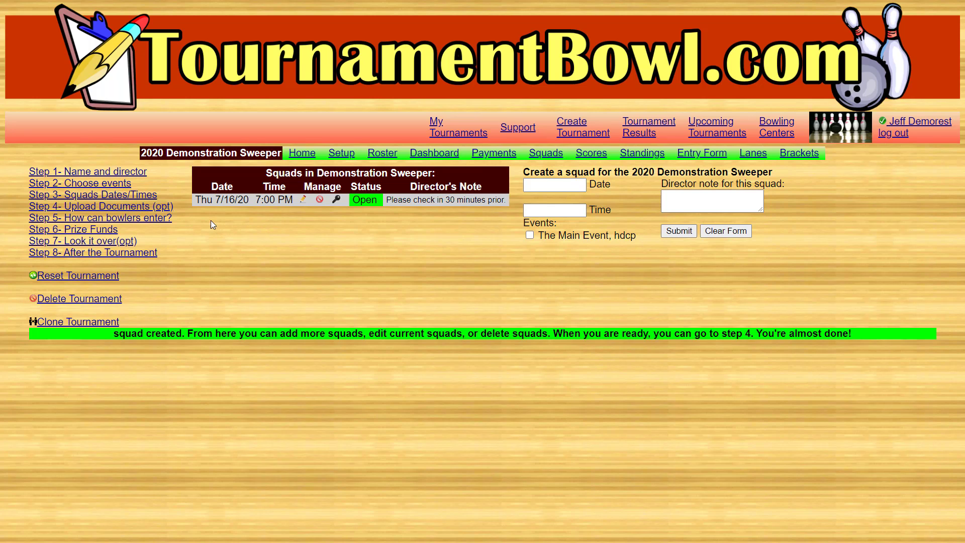
Look over the optional document upload step, then set whether bowlers can enter now to Yes and save the entry settings
{"action": "left_click", "coordinate": [168, 206]}
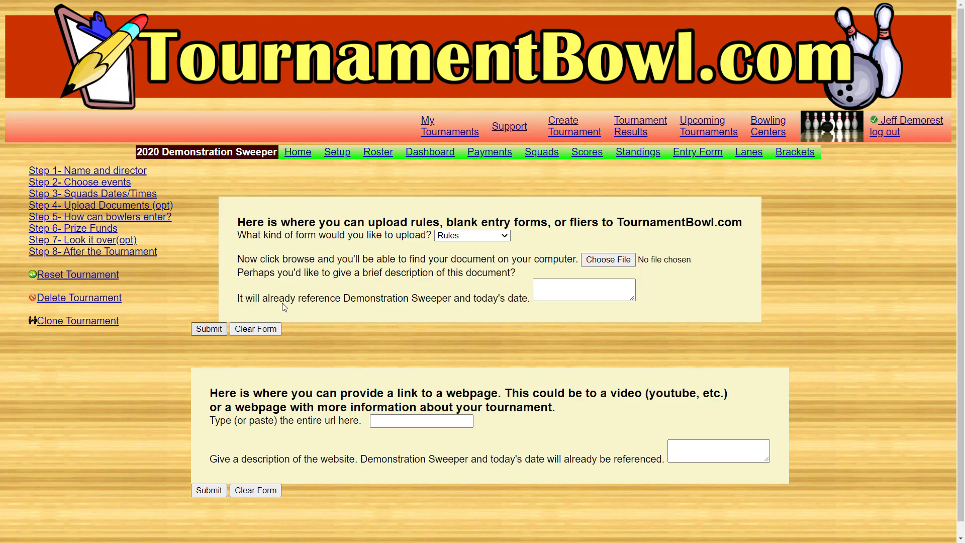
{"action": "scroll", "coordinate": [491, 392], "scroll_direction": "down", "scroll_amount": 1}
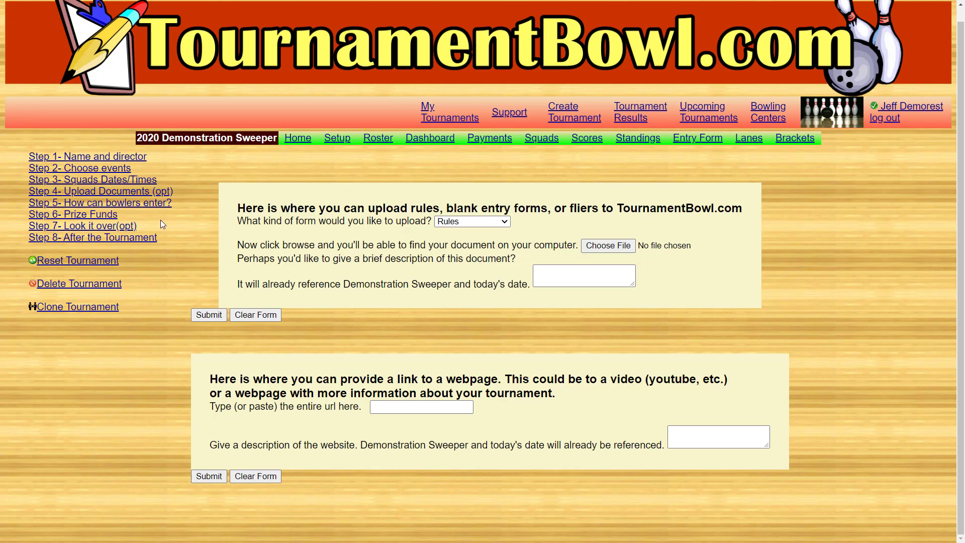
{"action": "left_click", "coordinate": [157, 203]}
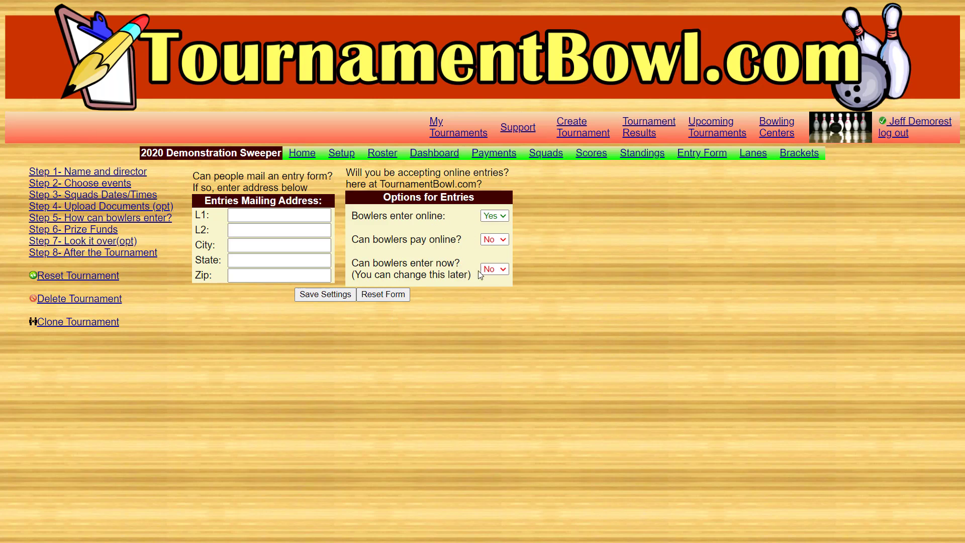
{"action": "left_click", "coordinate": [500, 271]}
{"action": "left_click", "coordinate": [314, 294]}
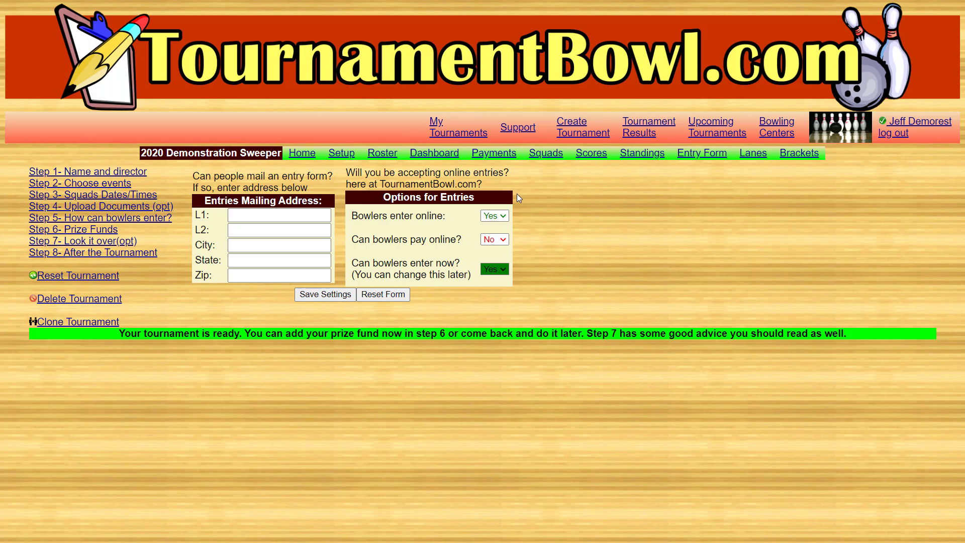
Open the list of upcoming tournaments to check the Demonstration Sweeper's listing
{"action": "left_click", "coordinate": [710, 138]}
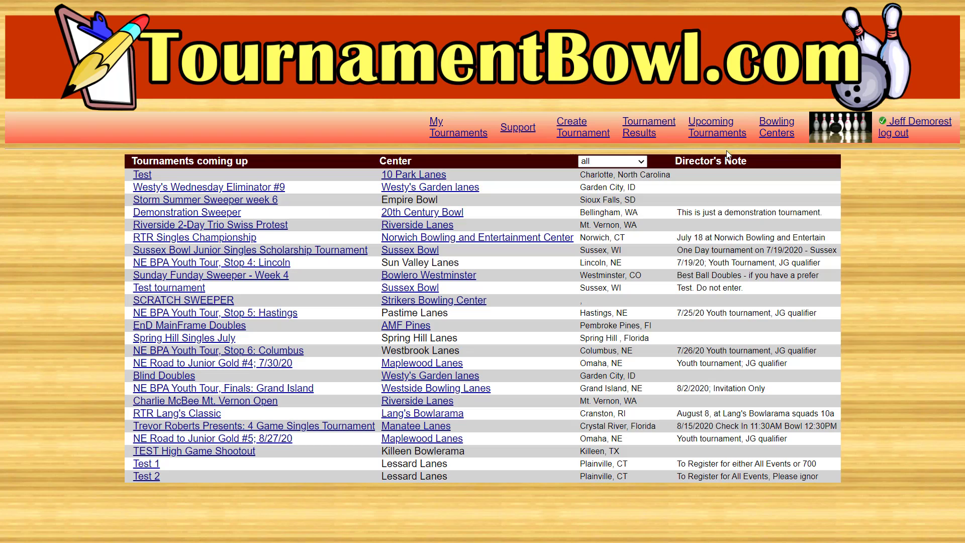